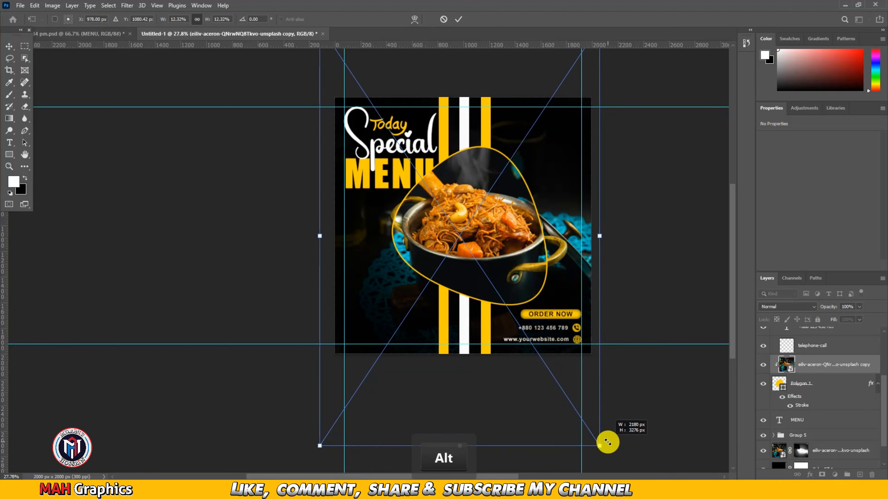
Nudge the clipped food photo up and slightly right inside the rounded yellow frame and apply the transform
left_click_drag(487, 235, 490, 234)
key("Up")
key("Up")
key("Up")
key("Up")
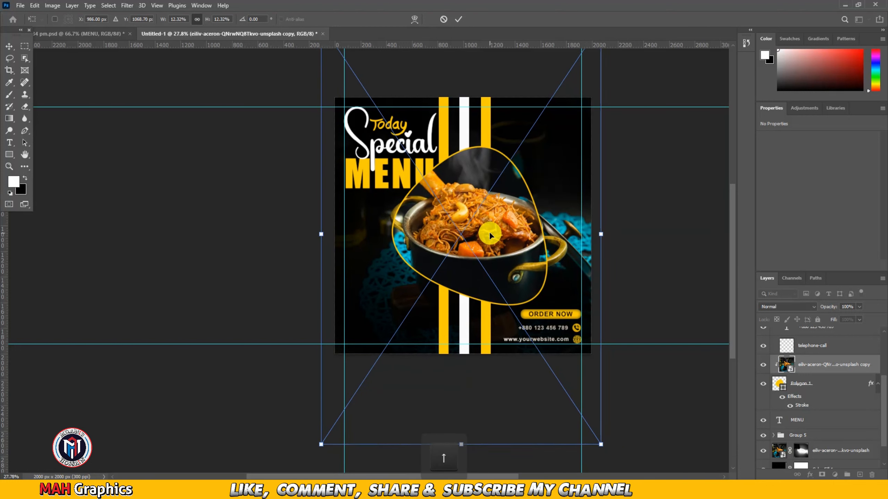
key("Return")
Set the stroke size of the rounded polygon frame around the dish to 12 px
double_click(801, 406)
left_click_drag(478, 111, 429, 116)
type("12")
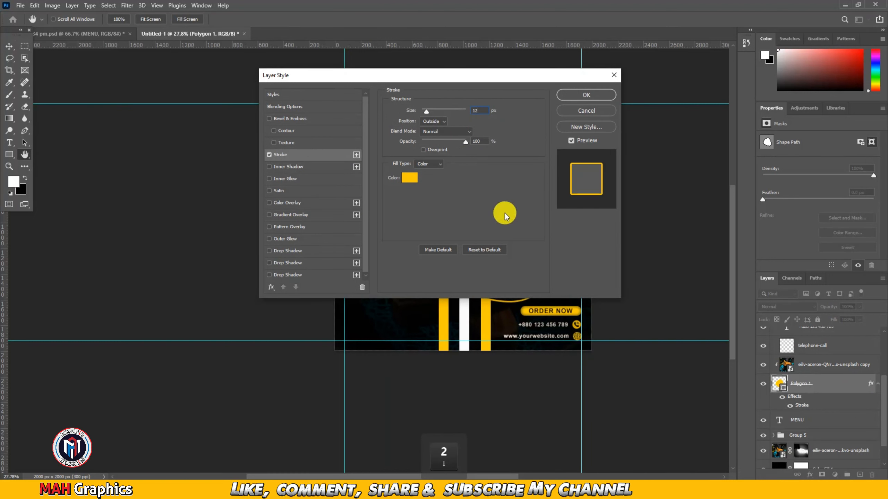
left_click(591, 101)
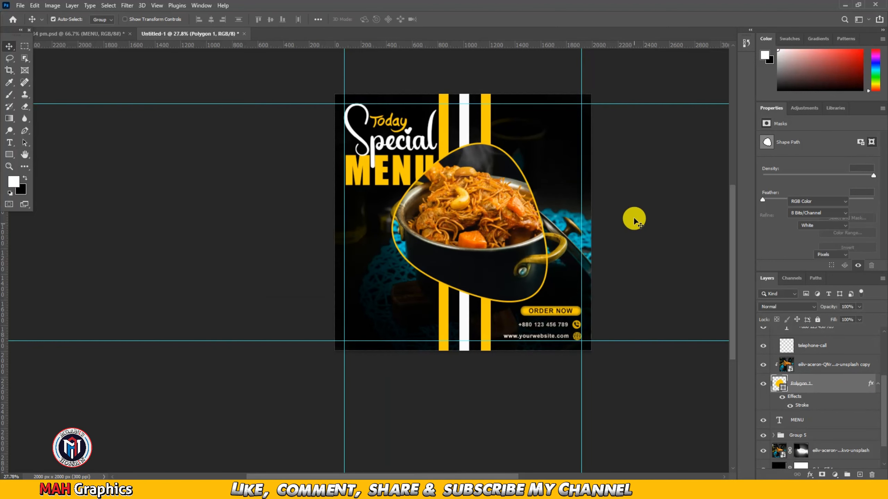
Group the 50% OFF text in the asset file and place it with the dot grid in the flyer's lower-left area
left_click(79, 33)
key("ctrl+g")
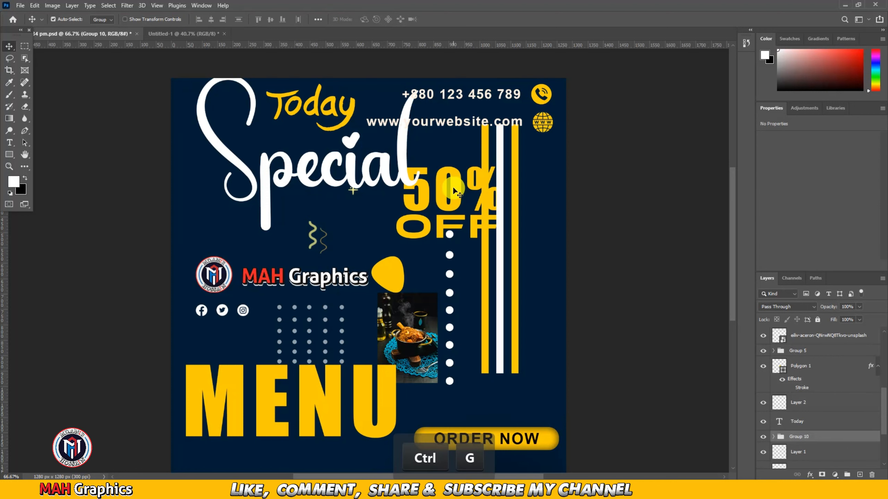
left_click_drag(452, 186, 298, 302)
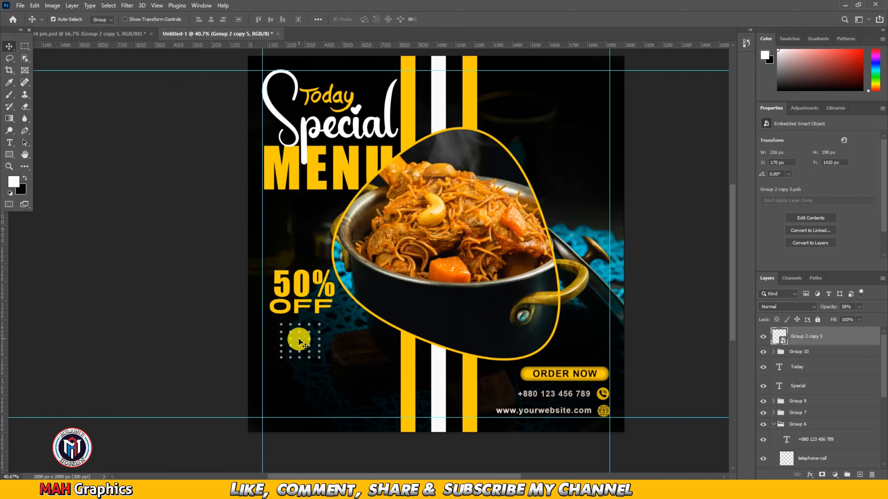
Bring the social media icons from the asset file into the flyer's bottom-left corner and scale them to about 303 × 68 px
left_click(143, 34)
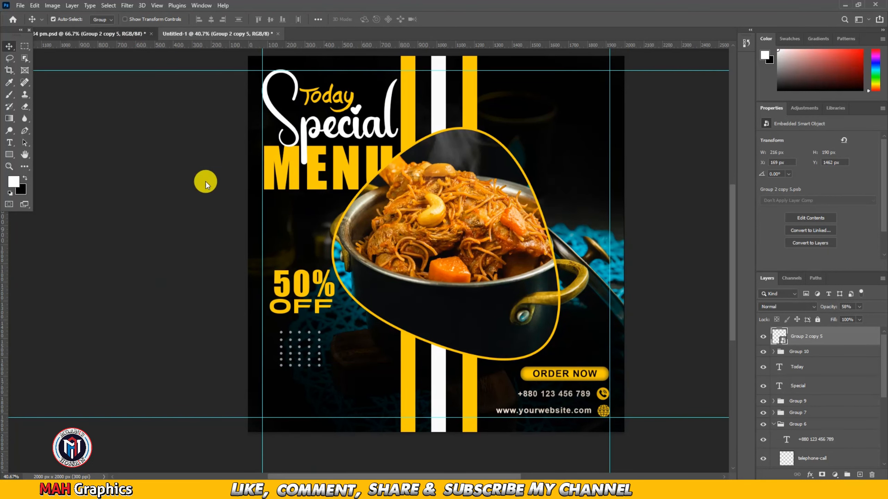
left_click_drag(250, 314, 292, 408)
key("ctrl+t")
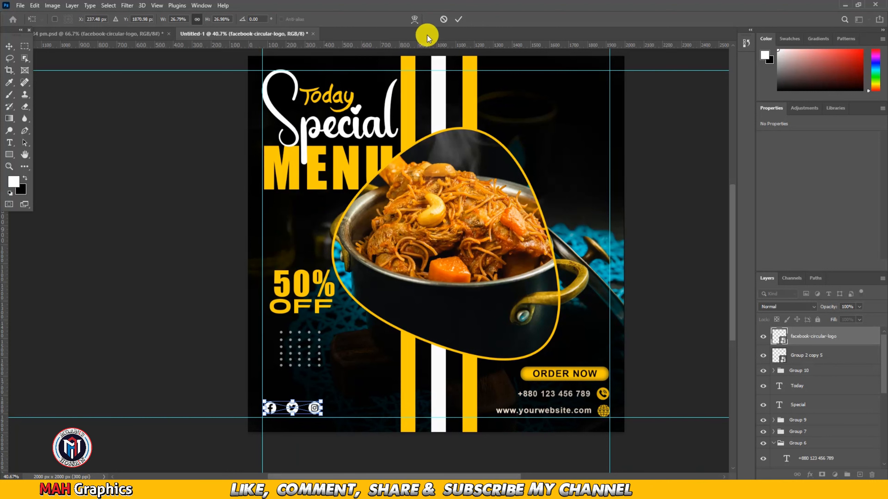
left_click(463, 22)
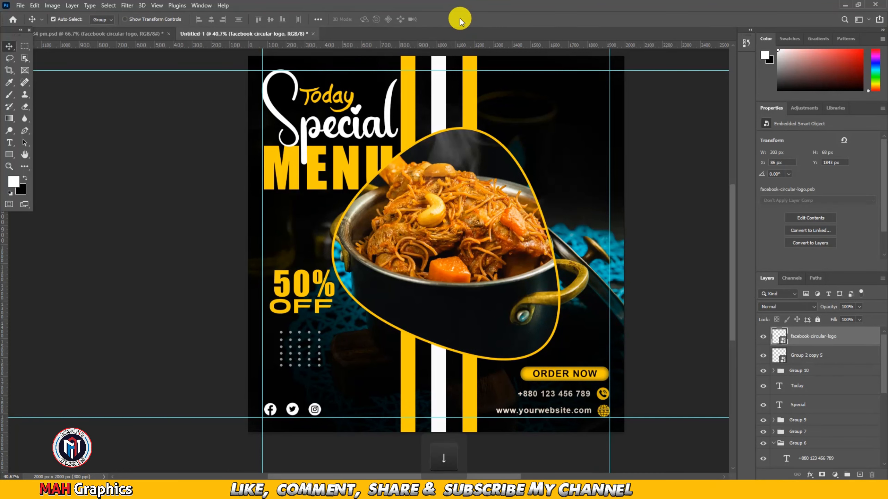
left_click(680, 244)
scroll(397, 294, "up", 1)
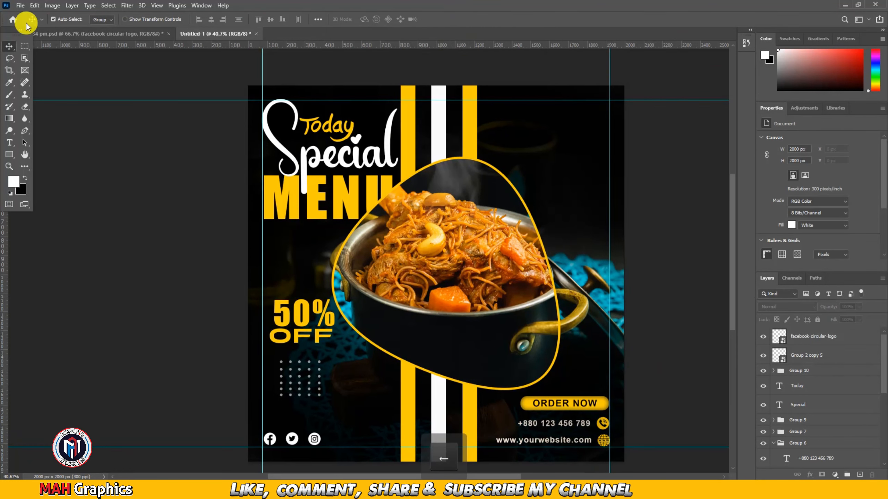
Bring the MAH Graphics text and its round logo from the asset file into the flyer's top-right corner, side by side
left_click(82, 35)
left_click_drag(305, 277, 585, 118)
left_click(82, 34)
left_click_drag(300, 266, 525, 127)
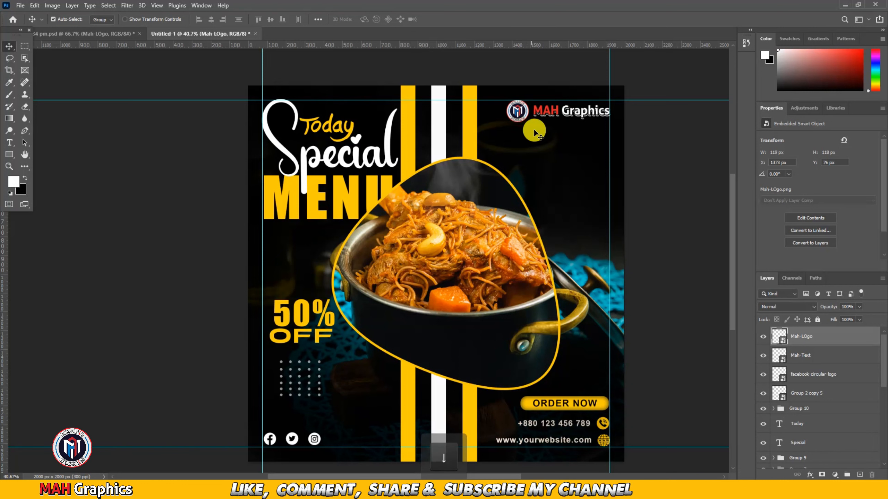
left_click(565, 114)
Bring the vertical row of white dots from the asset file to the flyer's right side beside the dish
left_click(83, 34)
left_click_drag(594, 280, 594, 291)
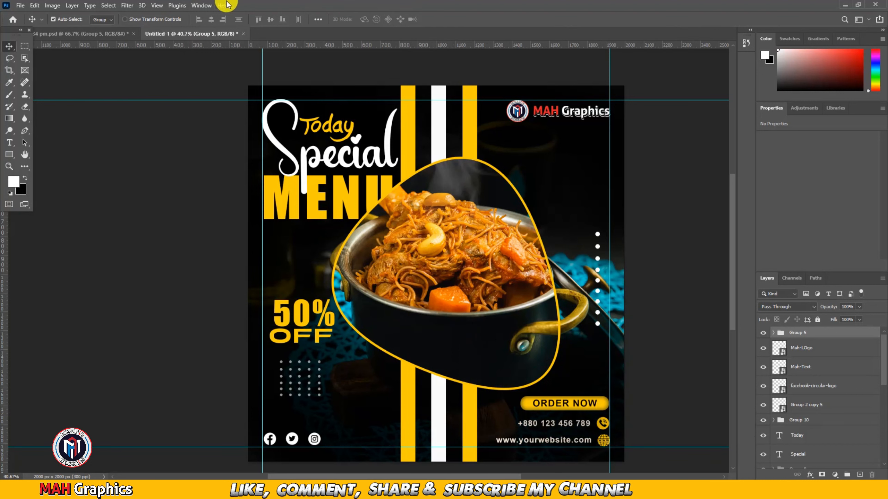
Bring the small plus sign from the asset file to below the flyer's logo and enlarge it to about 54 × 55 px
left_click(111, 33)
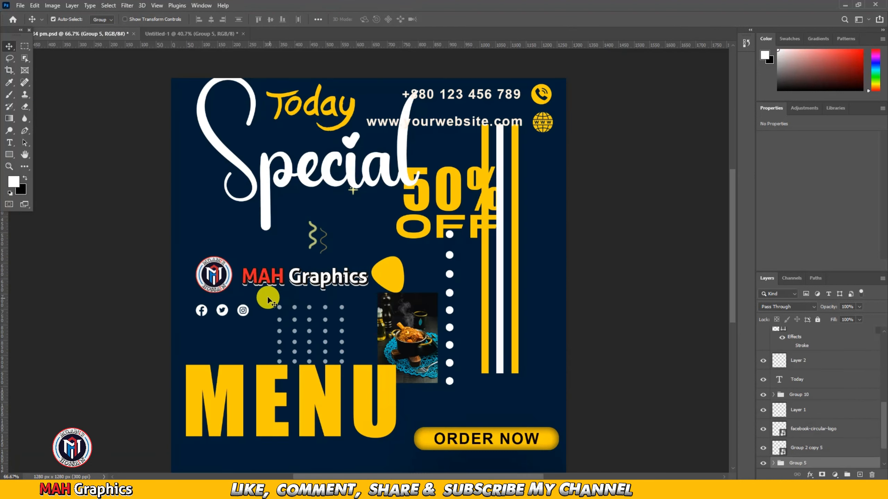
left_click_drag(348, 221, 464, 158)
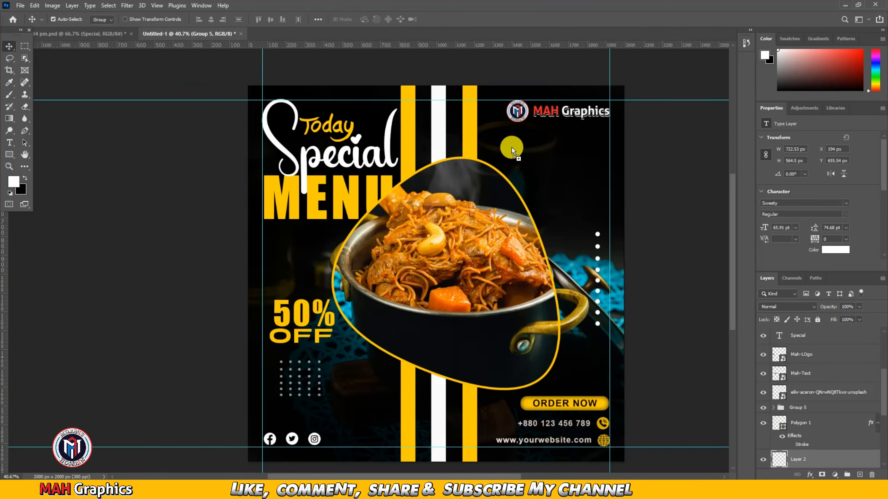
key("ctrl+t")
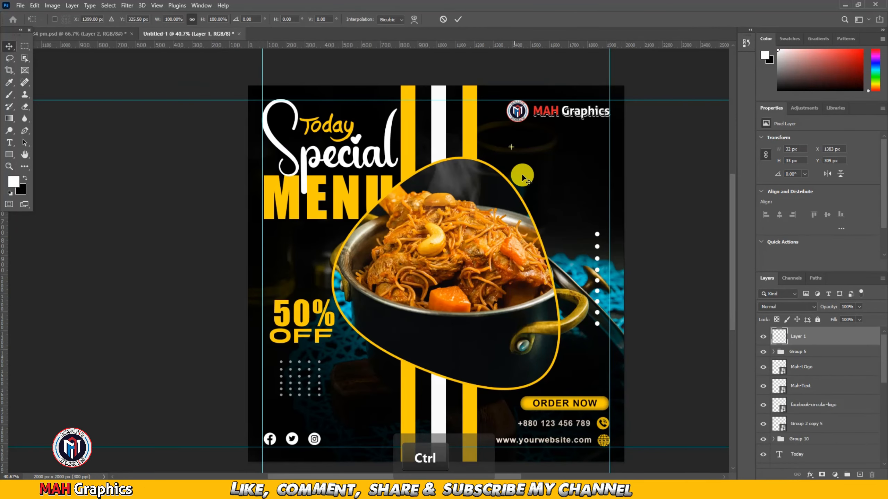
left_click_drag(514, 150, 512, 151)
left_click(458, 19)
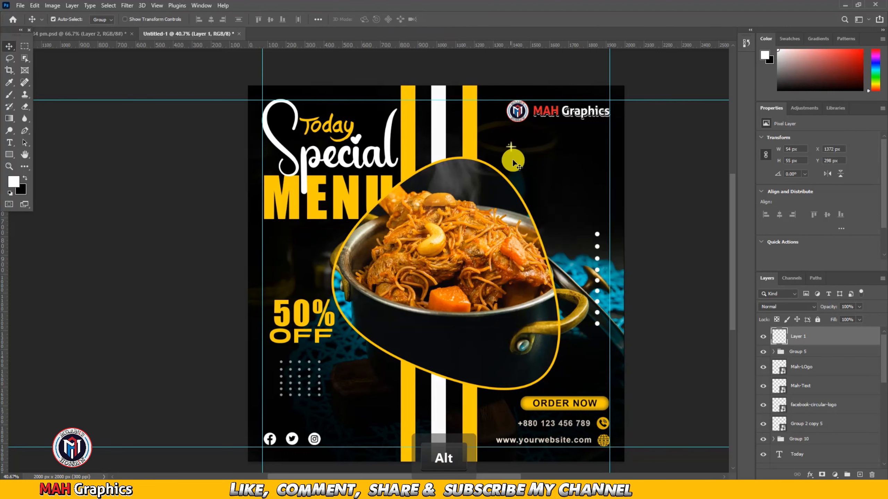
Duplicate the plus sign to other empty spots around the dish and scale the copies down to about 36 × 37 px
left_click_drag(511, 147, 373, 364)
key("ctrl+t")
left_click(457, 20)
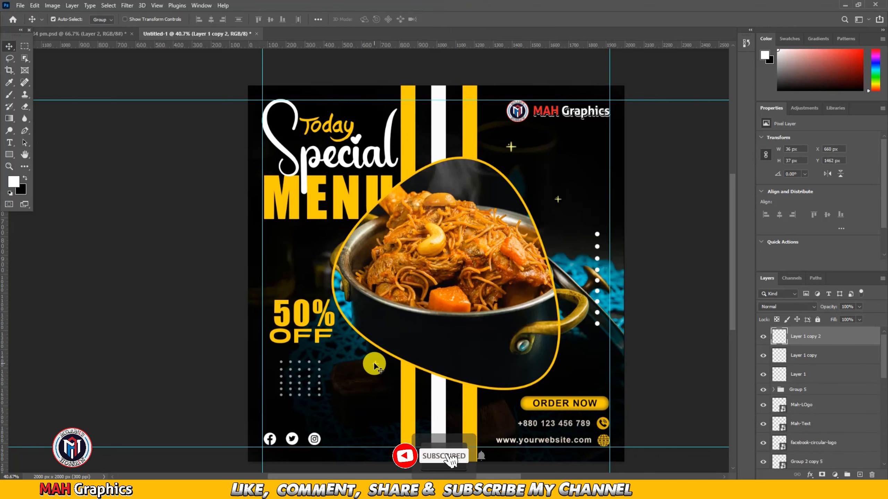
key("ctrl+t")
scroll(373, 363, "up", 3)
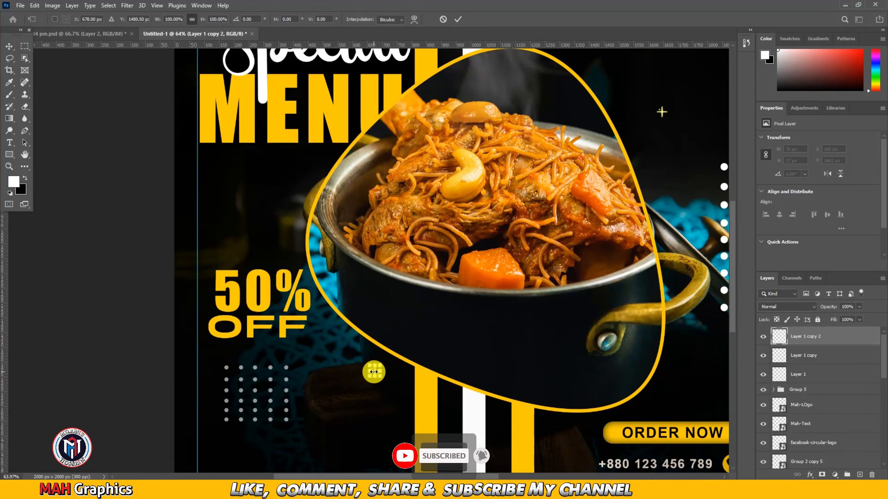
scroll(373, 372, "up", 2)
key("alt+space")
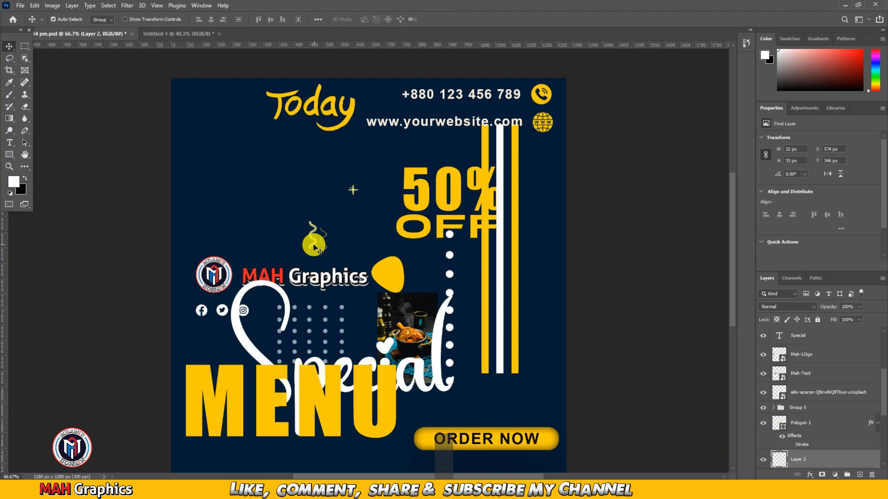
Bring the squiggle from the asset file to the flyer's upper-right area and rotate it about -31°
mouse_move(313, 234)
left_mouse_down()
mouse_move(250, 82)
mouse_move(206, 26)
mouse_move(190, 33)
mouse_move(539, 177)
mouse_move(570, 145)
mouse_move(567, 165)
mouse_move(586, 166)
left_mouse_up()
key("ctrl+t")
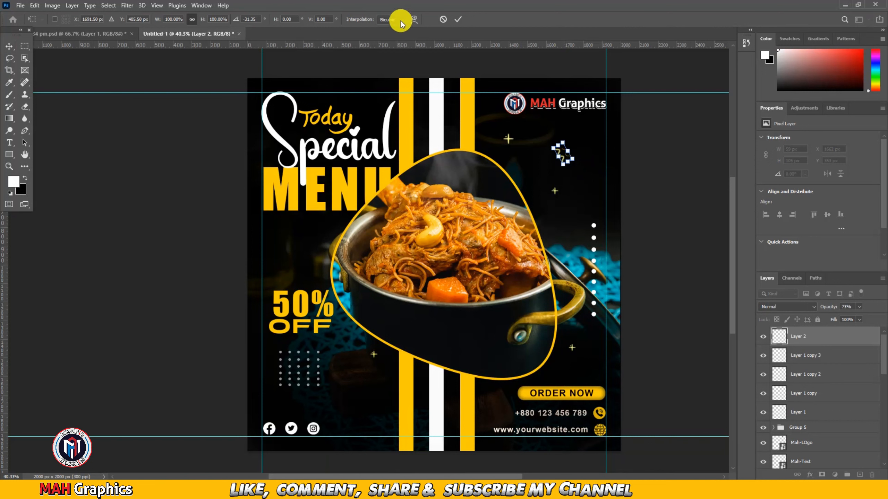
left_click(460, 20)
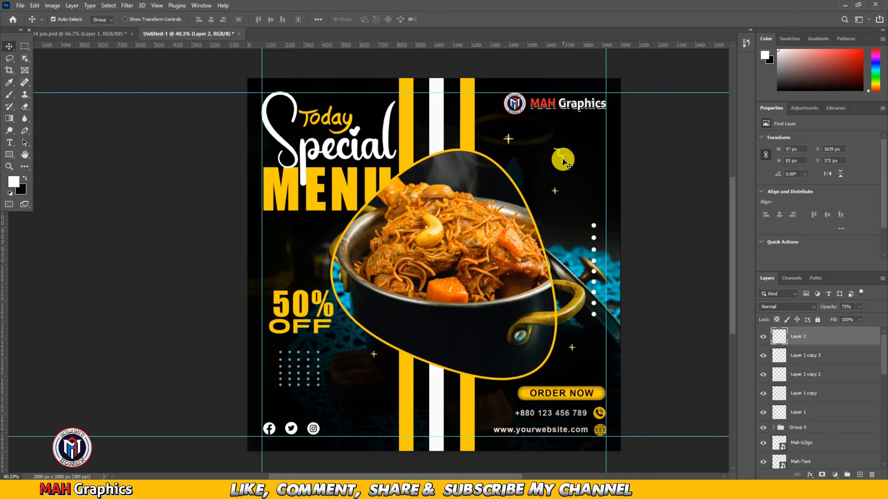
Duplicate the squiggle into the empty area below the dish, just left of the vertical stripes
key("alt")
mouse_move(563, 159)
left_mouse_down()
mouse_move(352, 290)
mouse_move(406, 409)
mouse_move(391, 399)
left_mouse_up()
left_click(133, 311)
Tone the masked background food photo with a smart filter and a Hue/Saturation adjustment layer above it
key("space")
left_click_drag(598, 295, 581, 294)
scroll(763, 446, "down", 5)
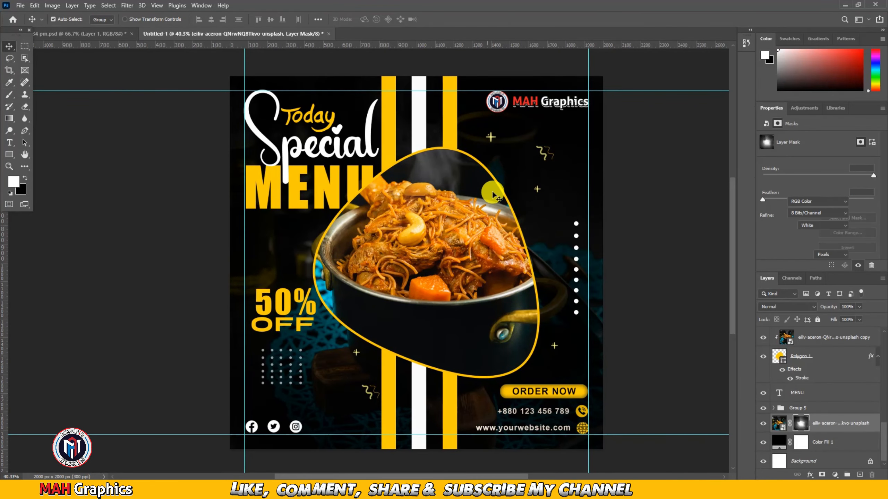
scroll(507, 215, "down", 2)
scroll(581, 228, "down", 1)
scroll(594, 202, "up", 2)
key("space")
left_click_drag(594, 202, 643, 202)
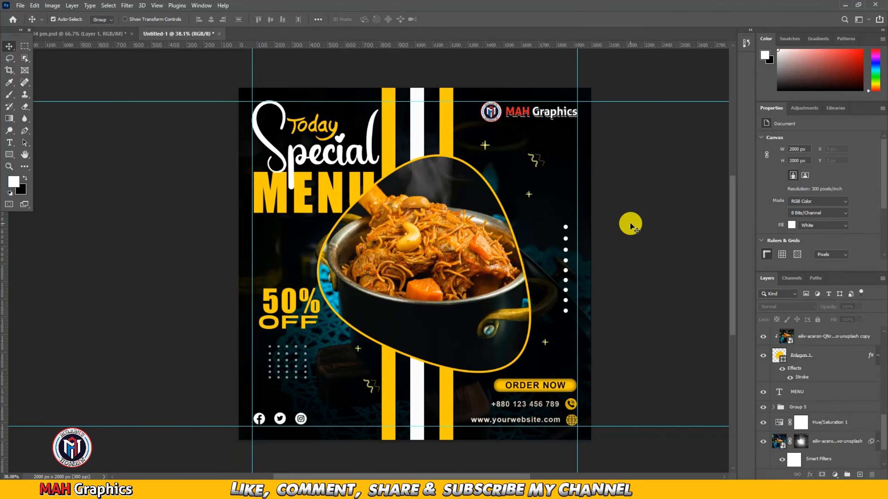
Export the flyer for web as a JPEG at Maximum quality, 2000 × 2000 px
key("ctrl+alt+shift")
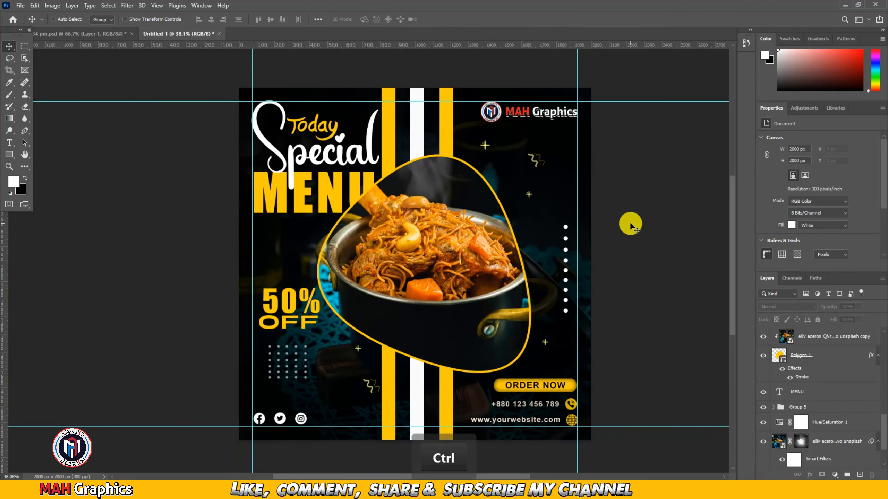
key("ctrl+alt+shift+s")
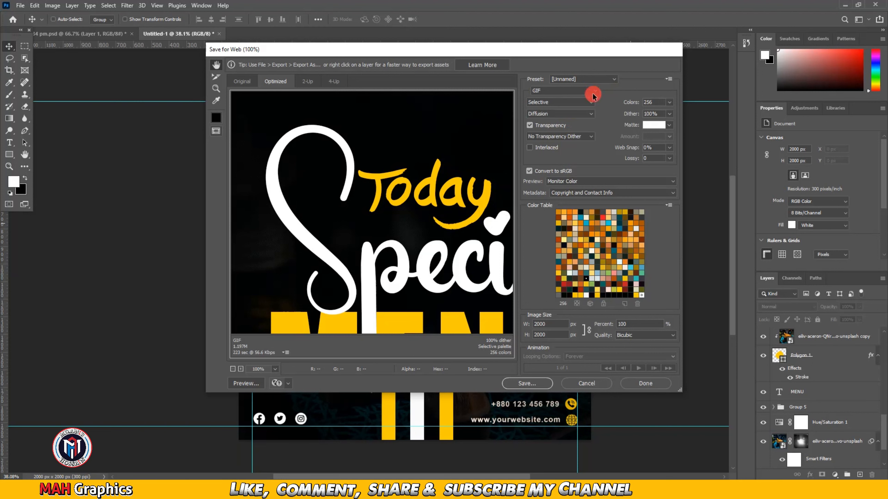
left_click(591, 90)
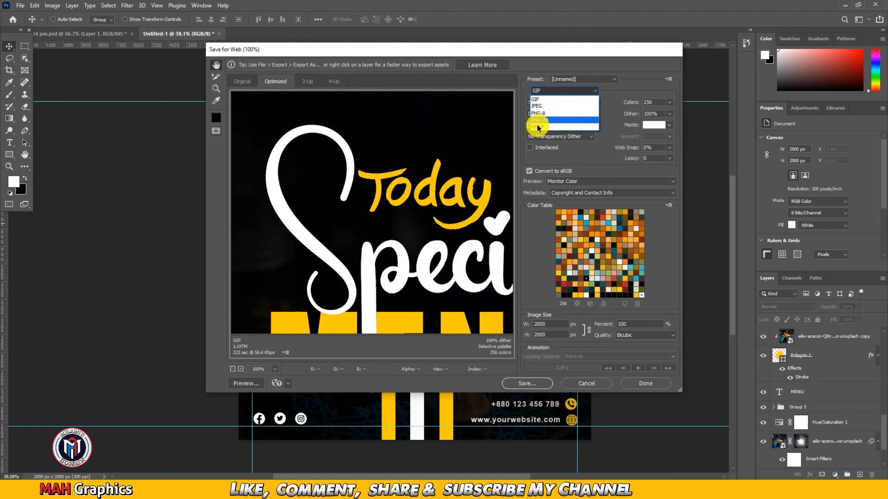
left_click(541, 106)
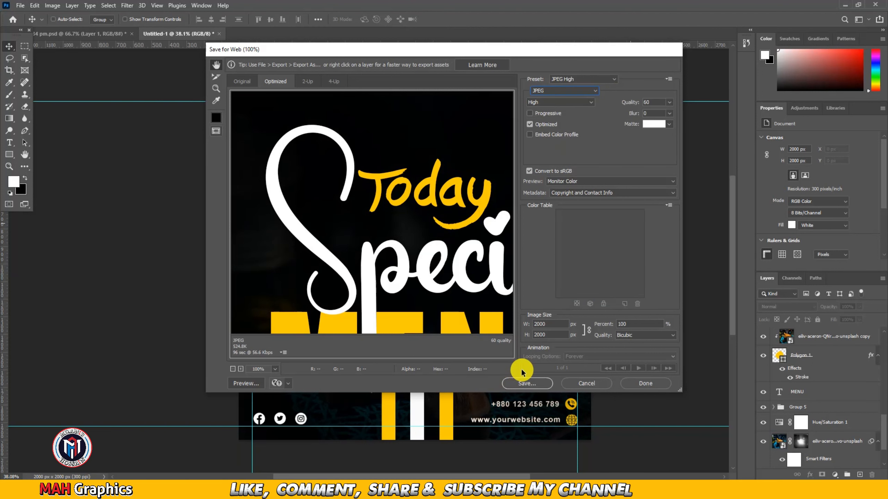
left_click(573, 101)
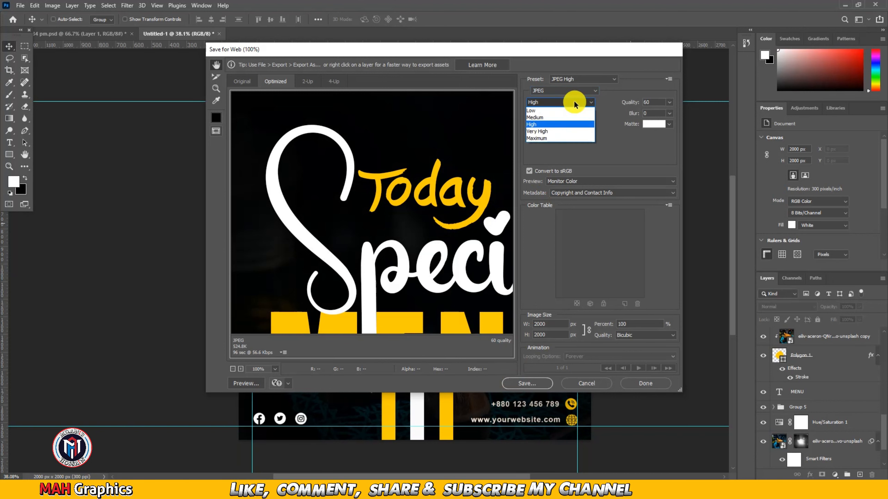
left_click(531, 137)
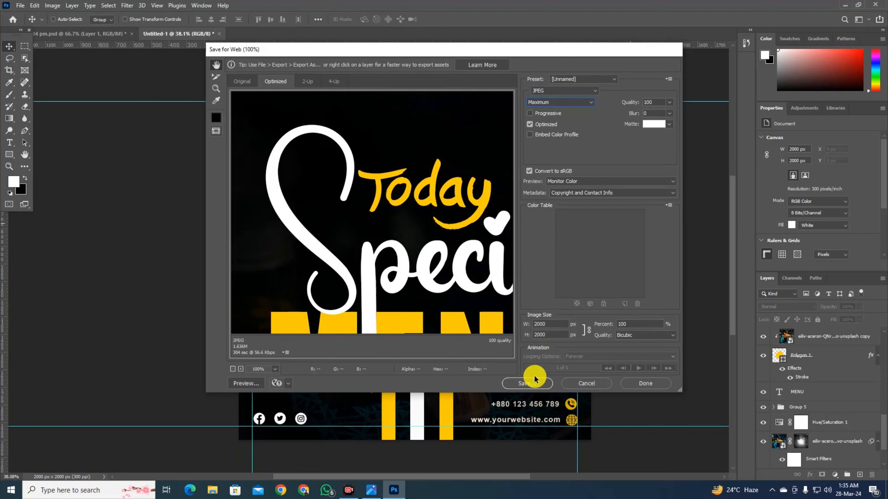
left_click(529, 384)
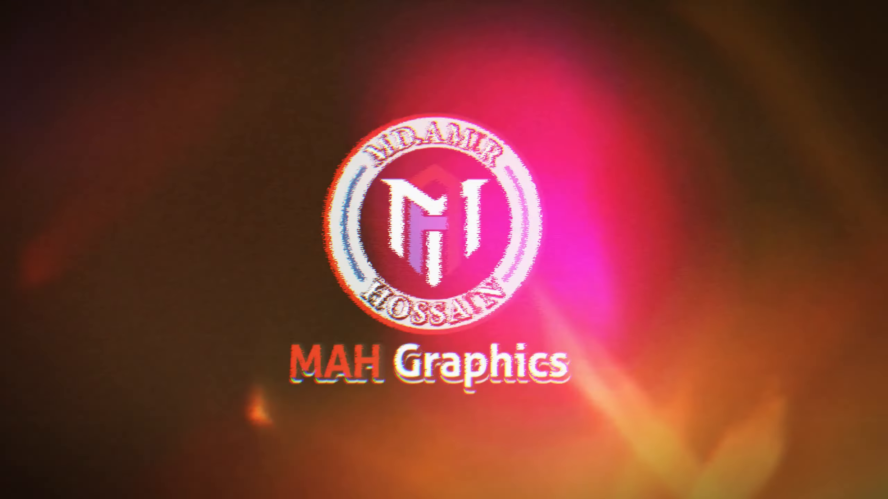